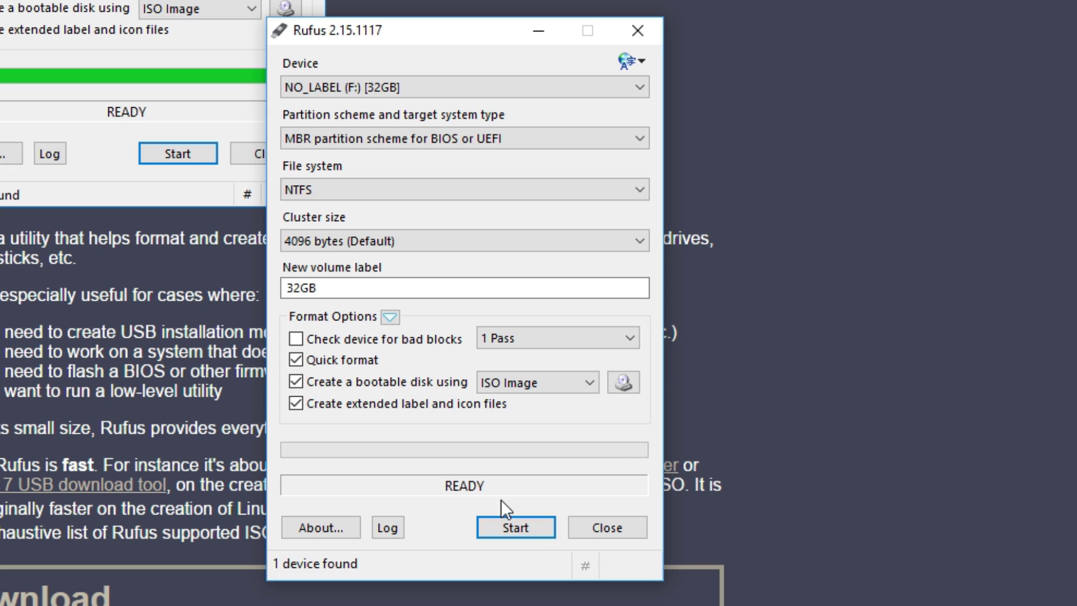
Write ethos-1.2.1.iso to the 32GB USB stick in Rufus, accepting the data-erase warning.
mouse_move(404, 143)
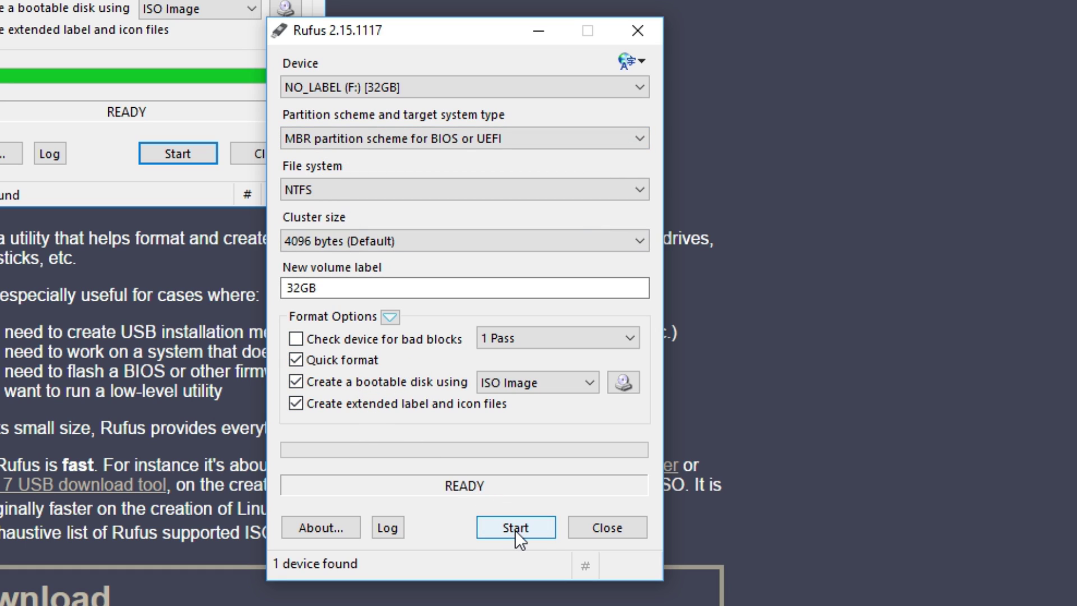
click(621, 383)
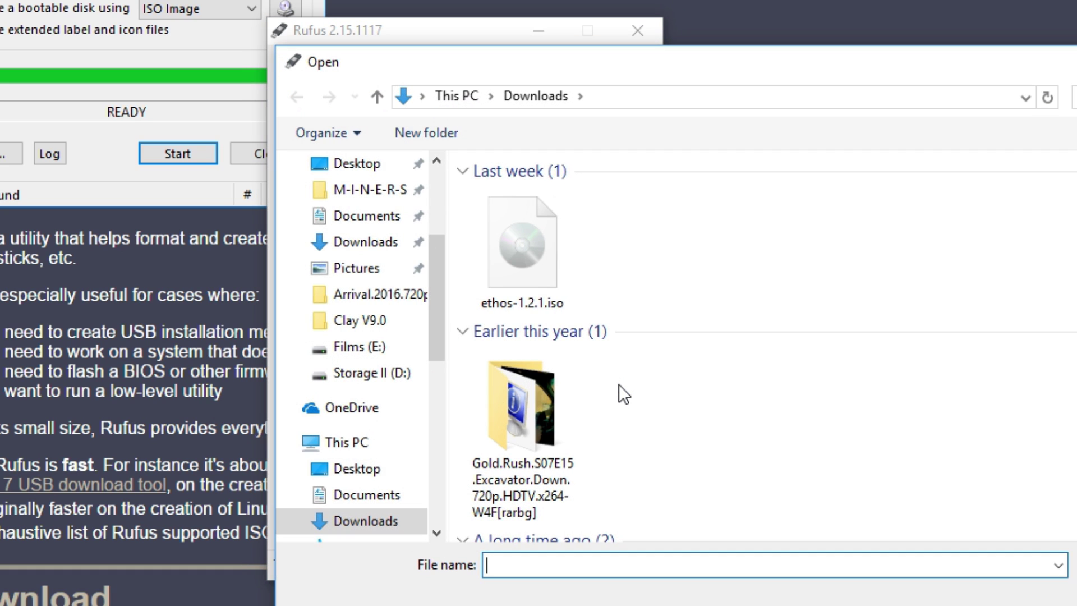
click(527, 260)
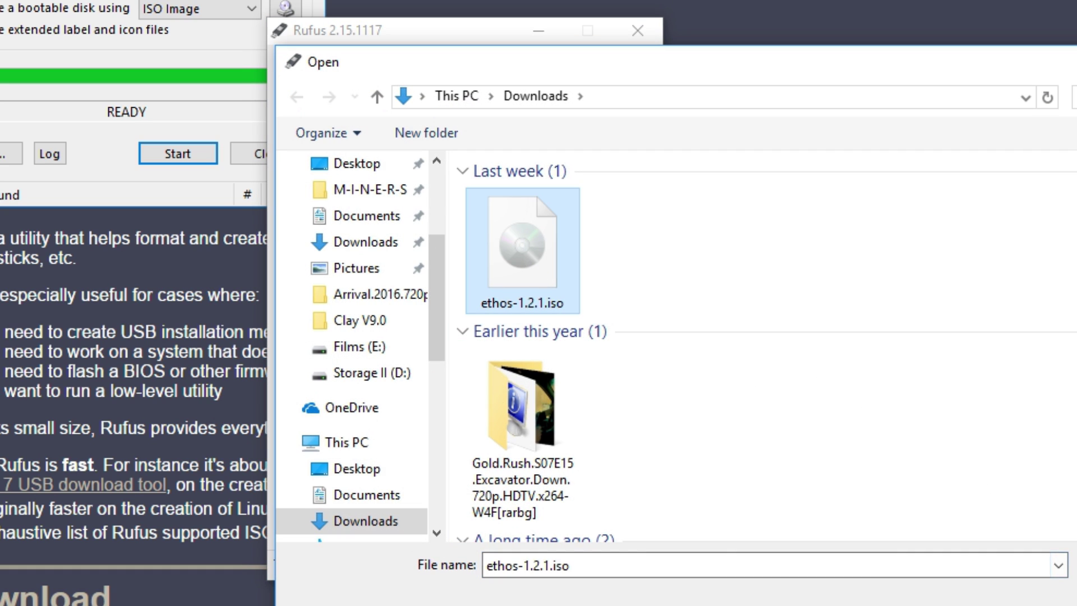
key(Return)
click(499, 523)
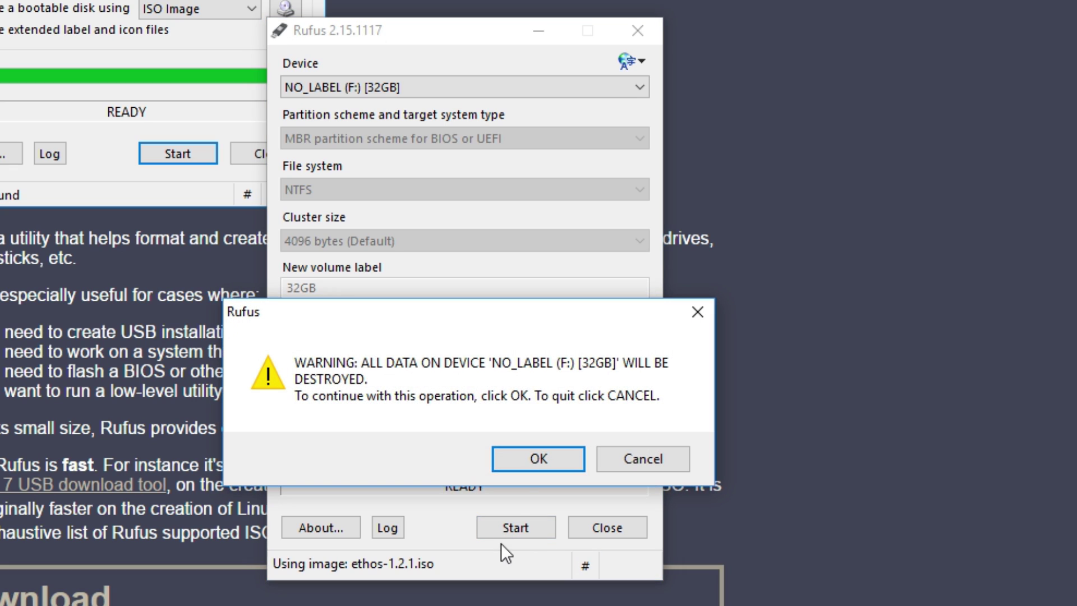
click(529, 460)
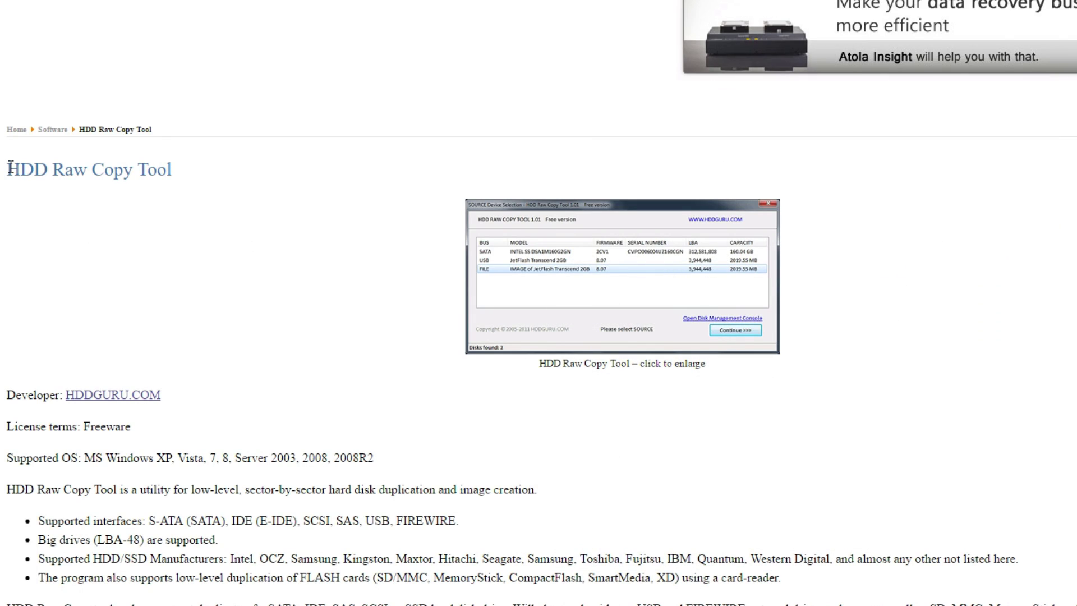
Scroll the HDD Raw Copy Tool page down to the ver.1.10 setup and portable download links.
drag(10, 168, 175, 175)
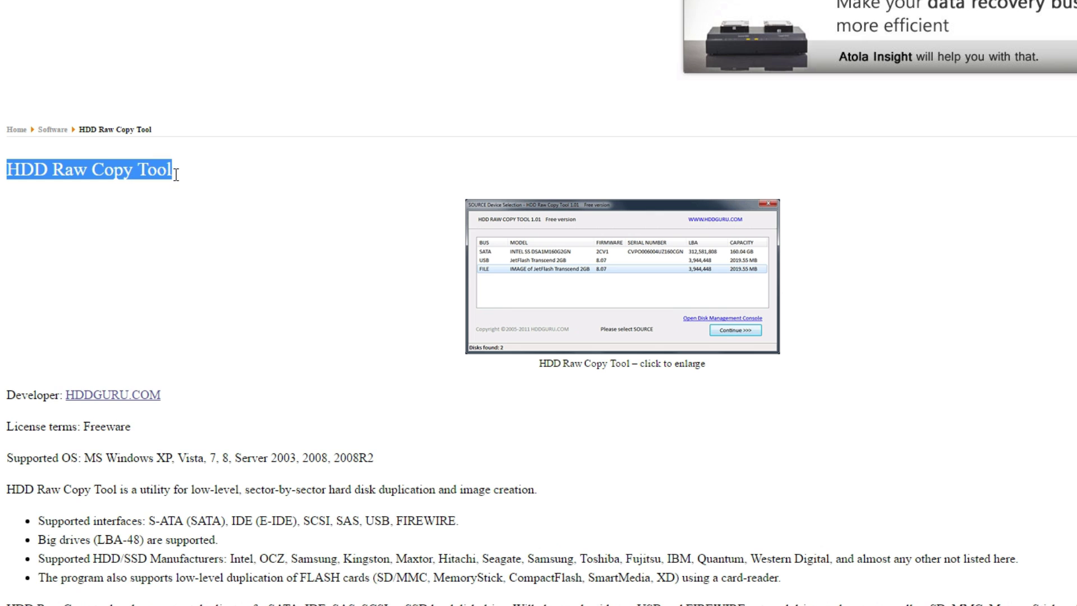
click(220, 193)
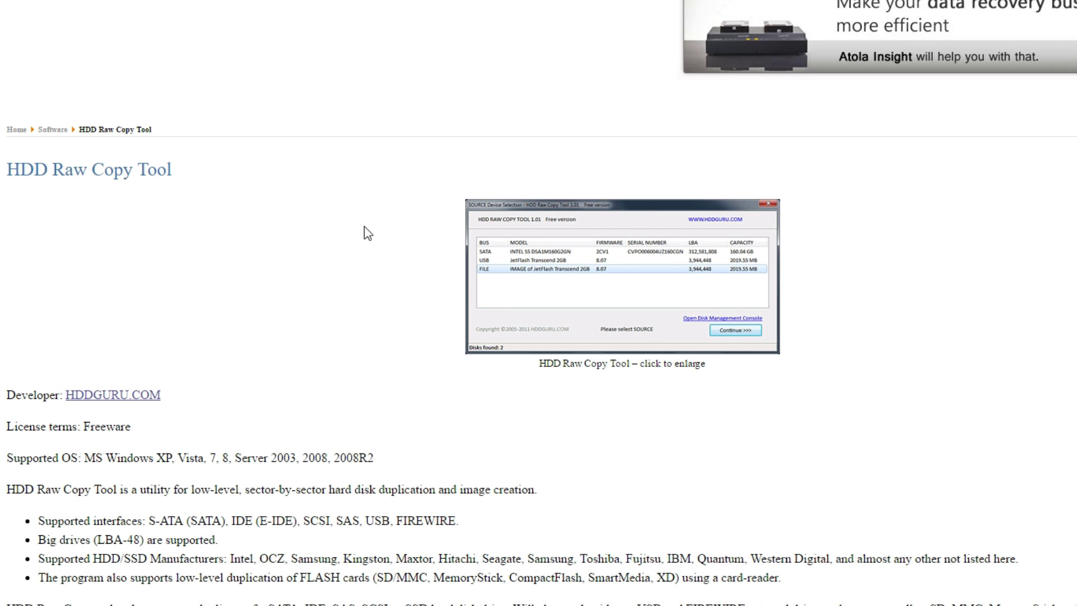
scroll(361, 234, down, 7)
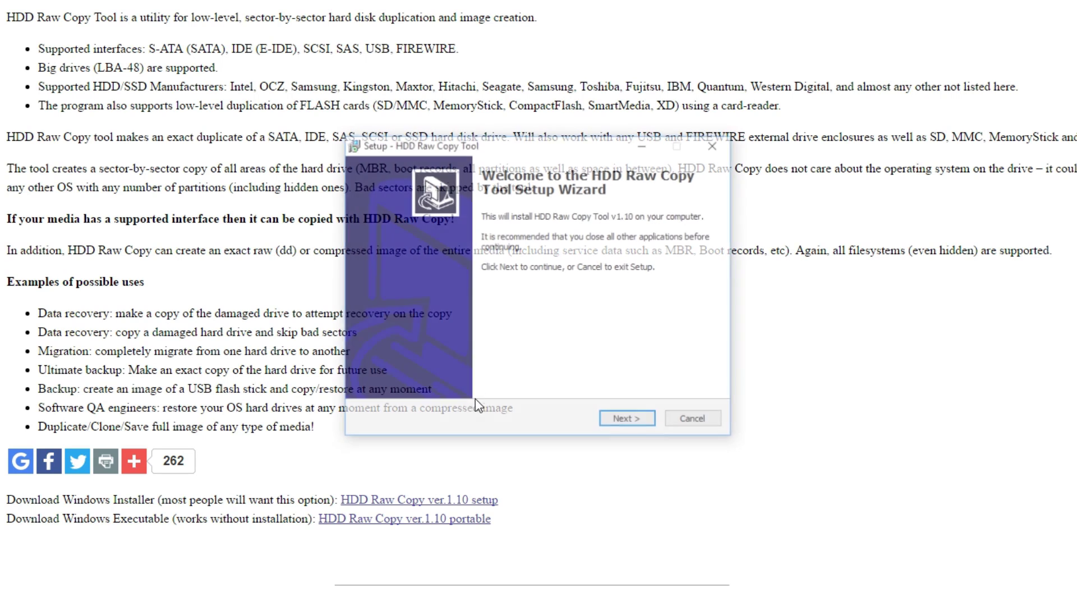
Install HDD Raw Copy Tool 1.10 with default location, Start Menu folder and desktop icon, then launch it.
click(645, 424)
click(647, 424)
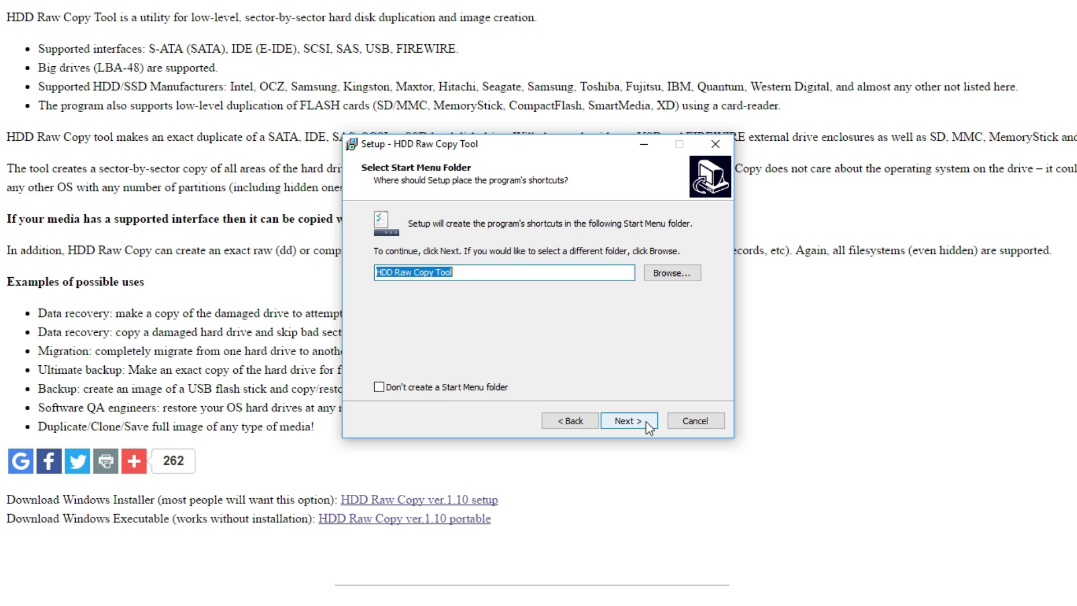
click(647, 424)
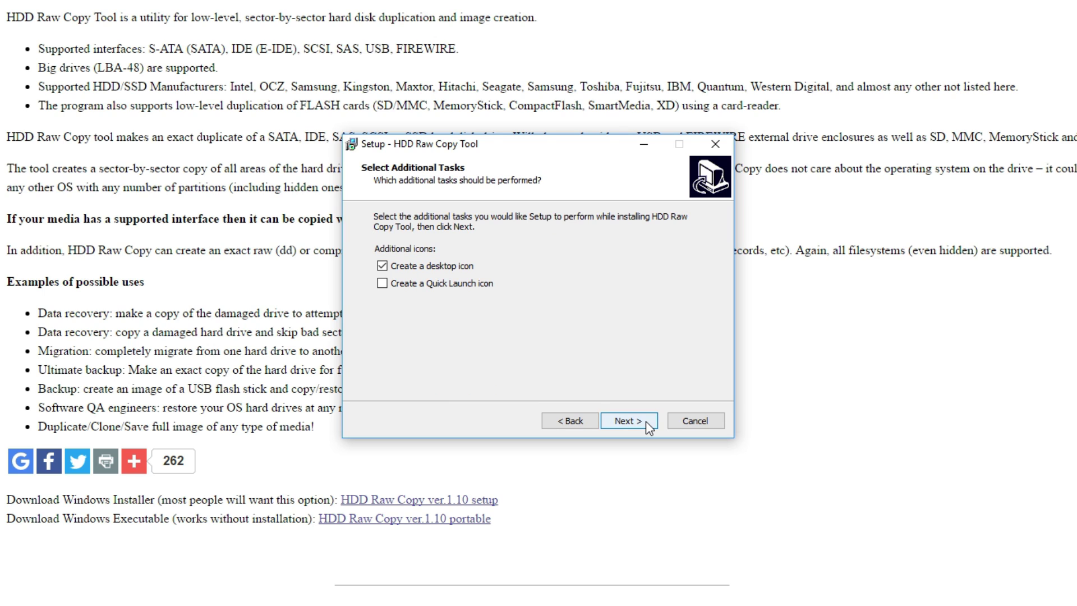
click(646, 423)
click(646, 422)
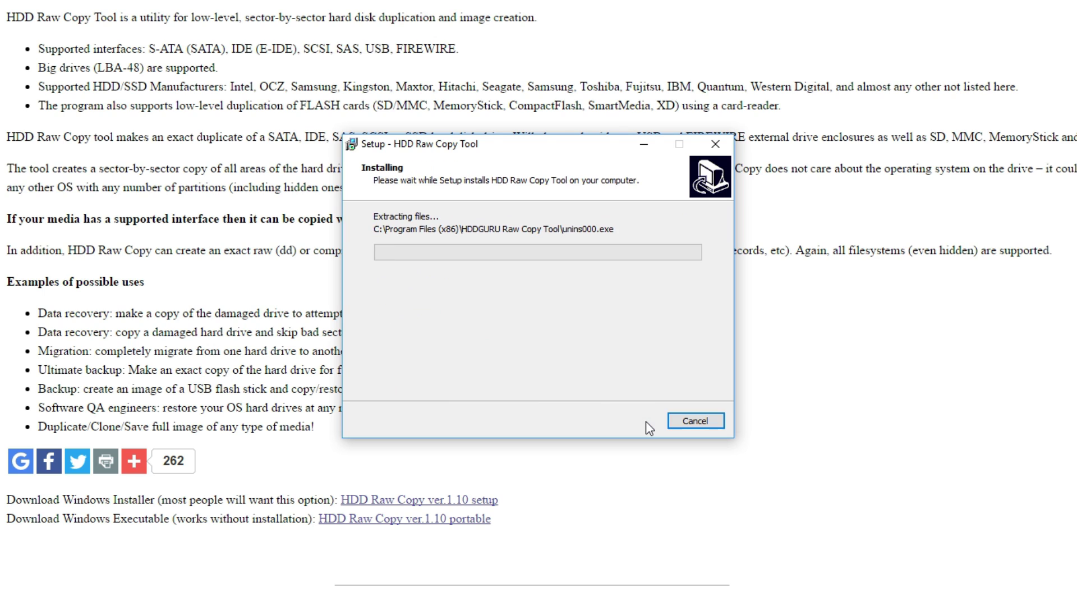
click(646, 421)
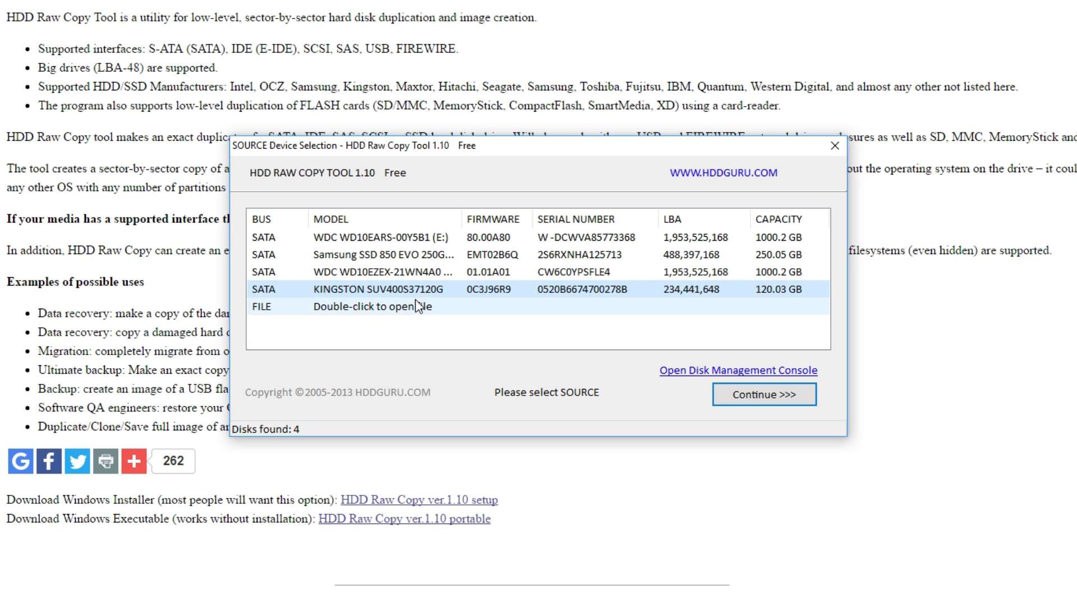
Load ethos-1.2.1.iso from the Desktop as the RAW FILE source (7865.36 MB).
double_click(393, 314)
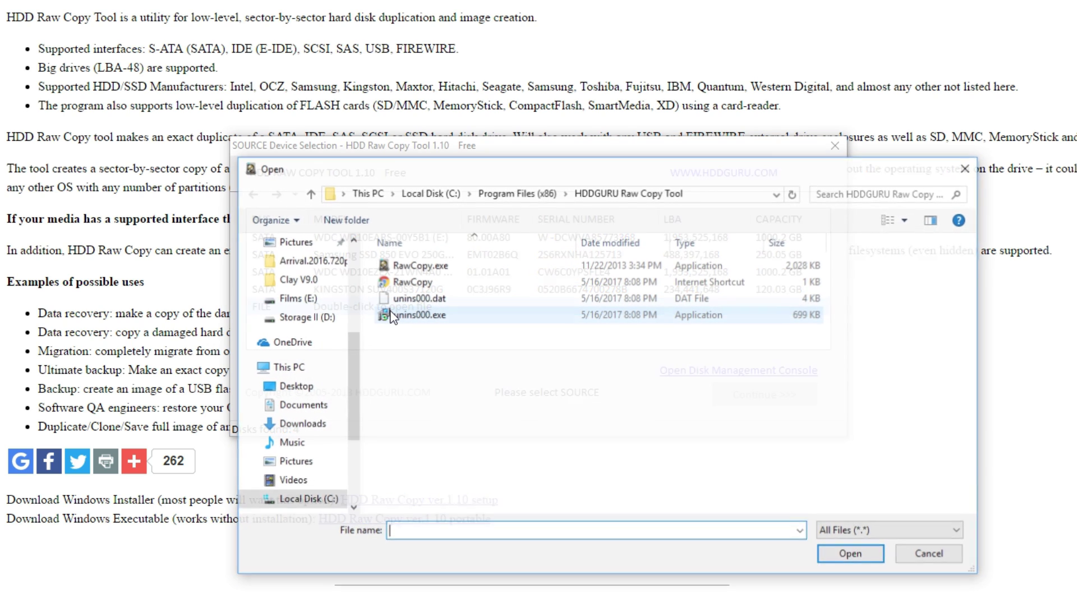
click(289, 386)
scroll(520, 393, down, 5)
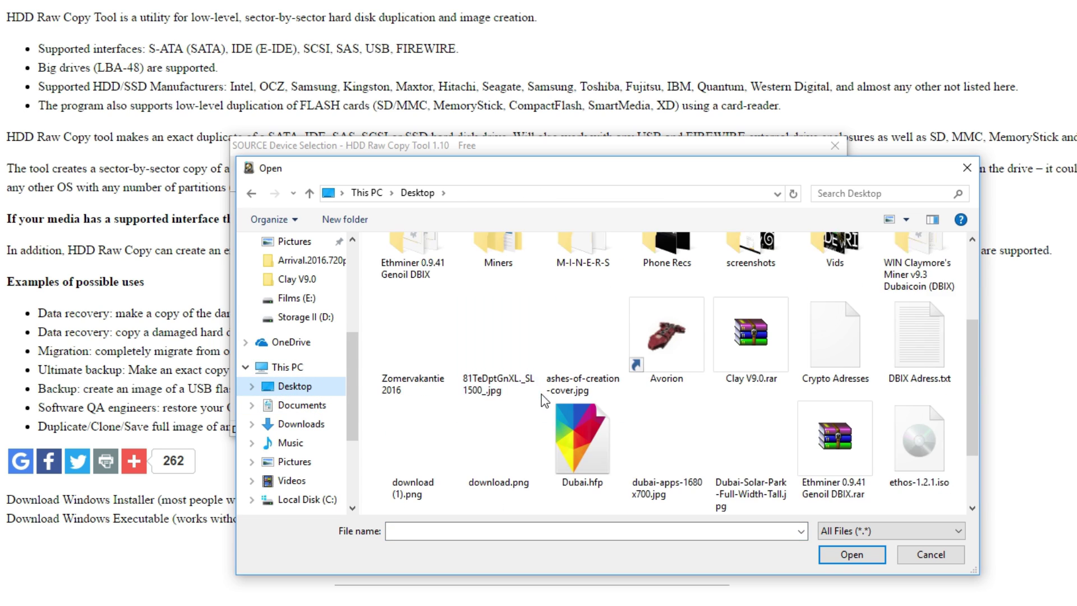
click(919, 339)
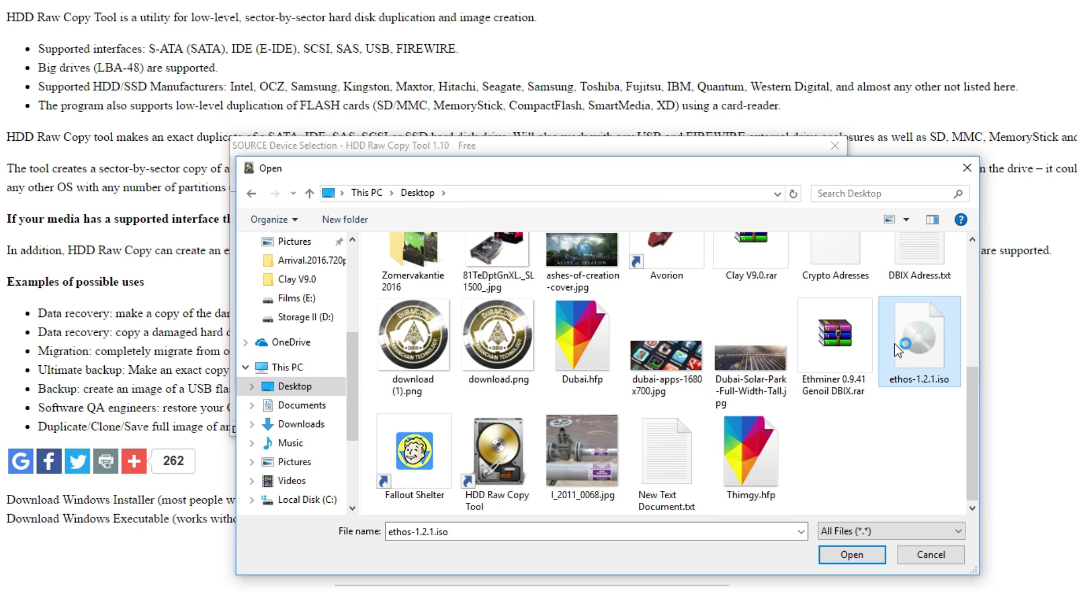
click(851, 554)
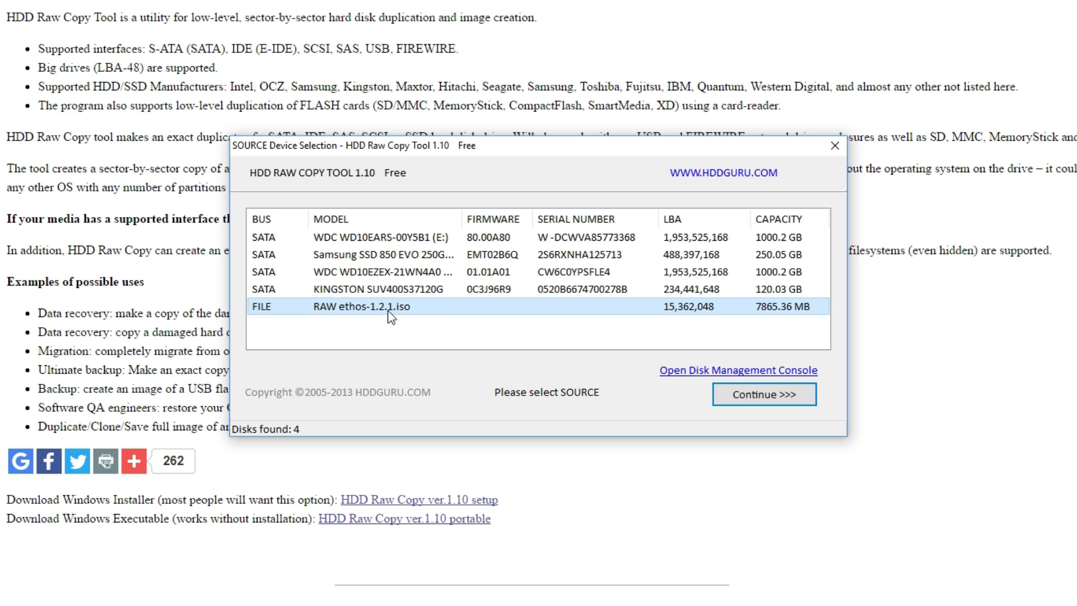
Choose the KINGSTON SUV400S37120G 120.03 GB SSD as target; it fails as used by another process.
click(737, 392)
click(483, 314)
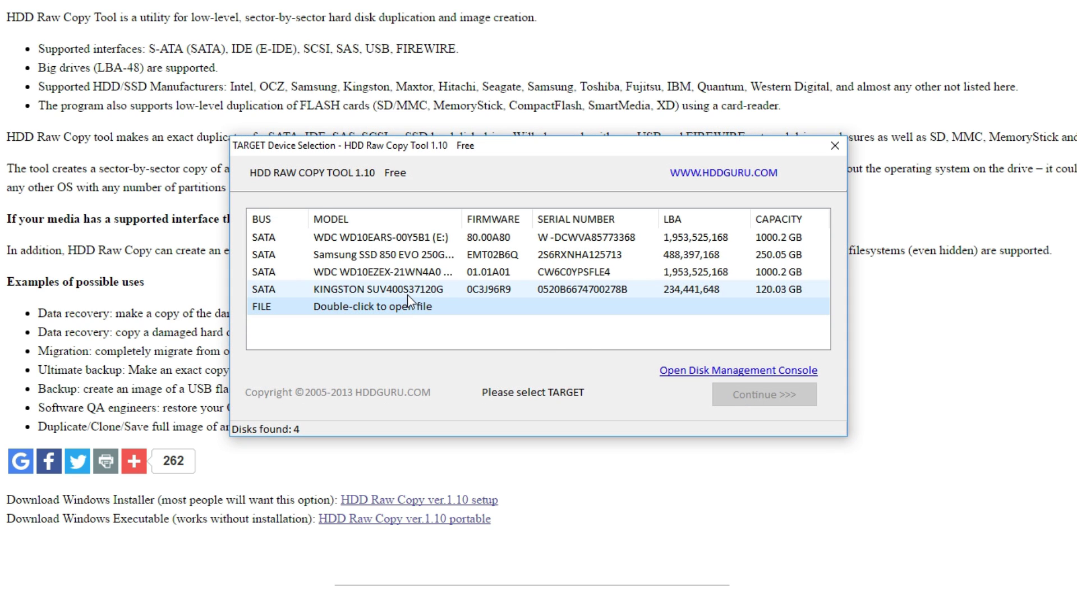
click(407, 293)
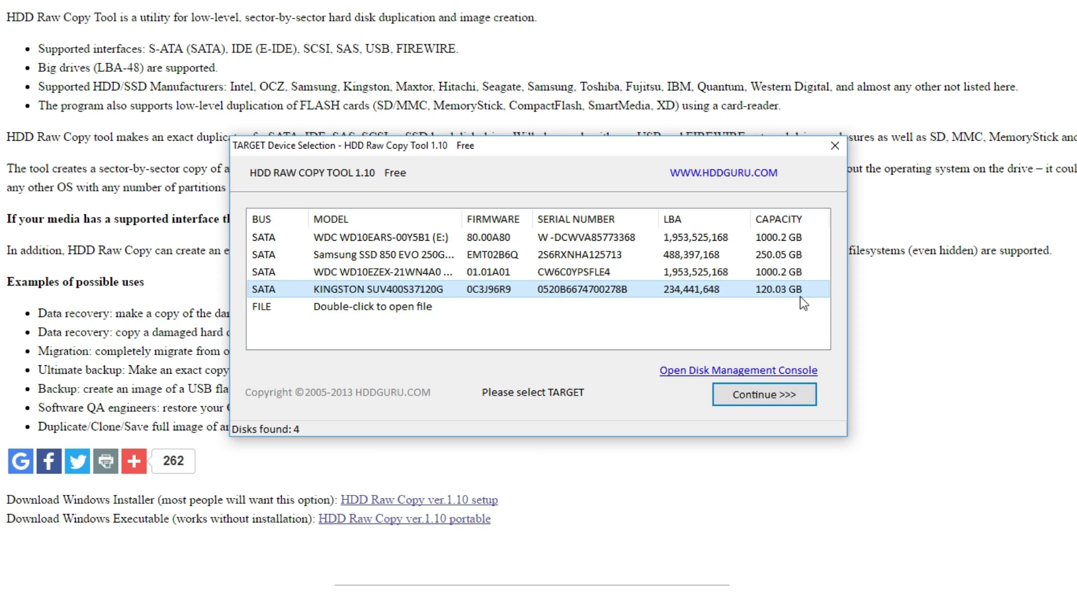
click(787, 392)
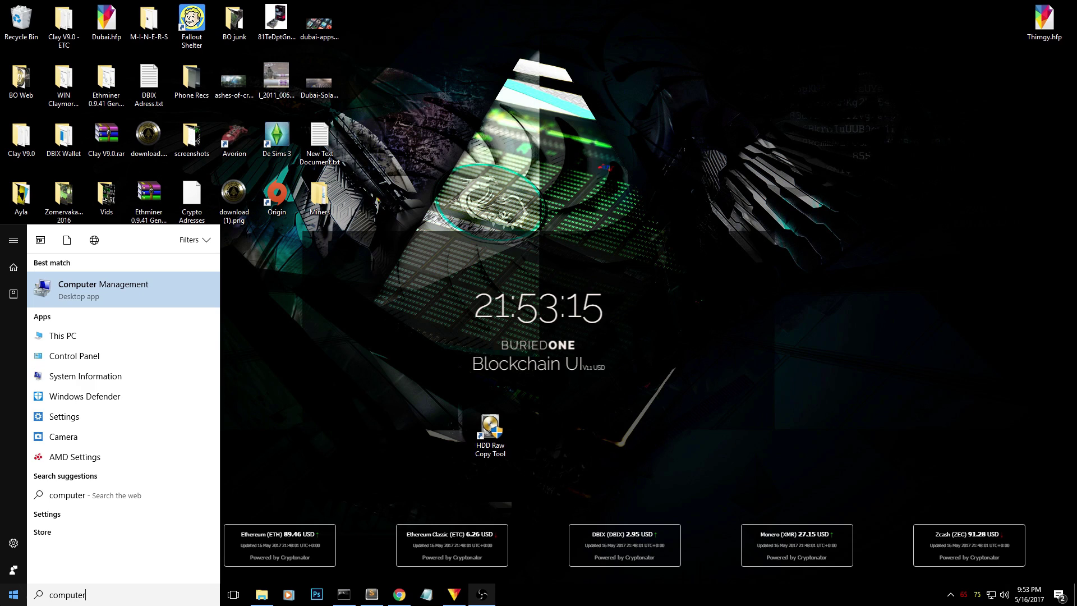
Open Disk Management in Computer Management and initialize Disk 0 with the MBR partition style.
click(93, 289)
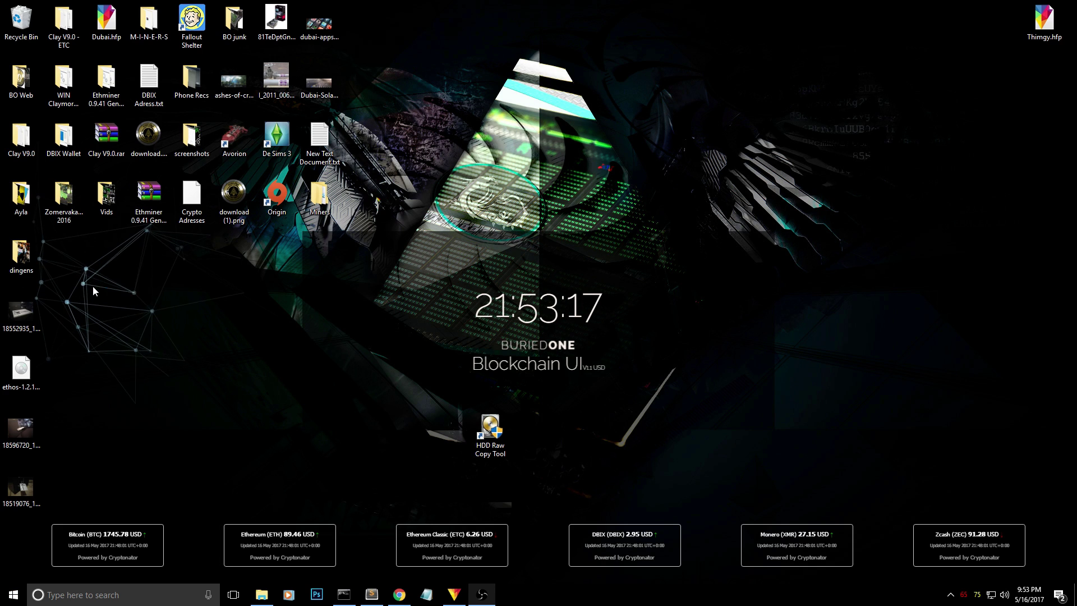
drag(160, 28, 421, 105)
click(345, 233)
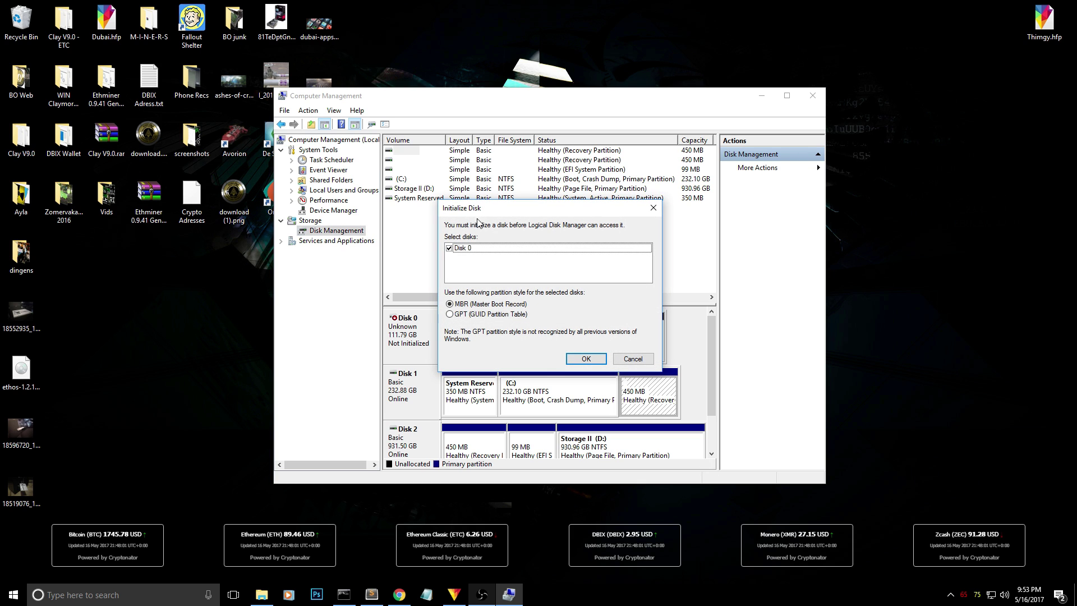
drag(484, 213, 488, 198)
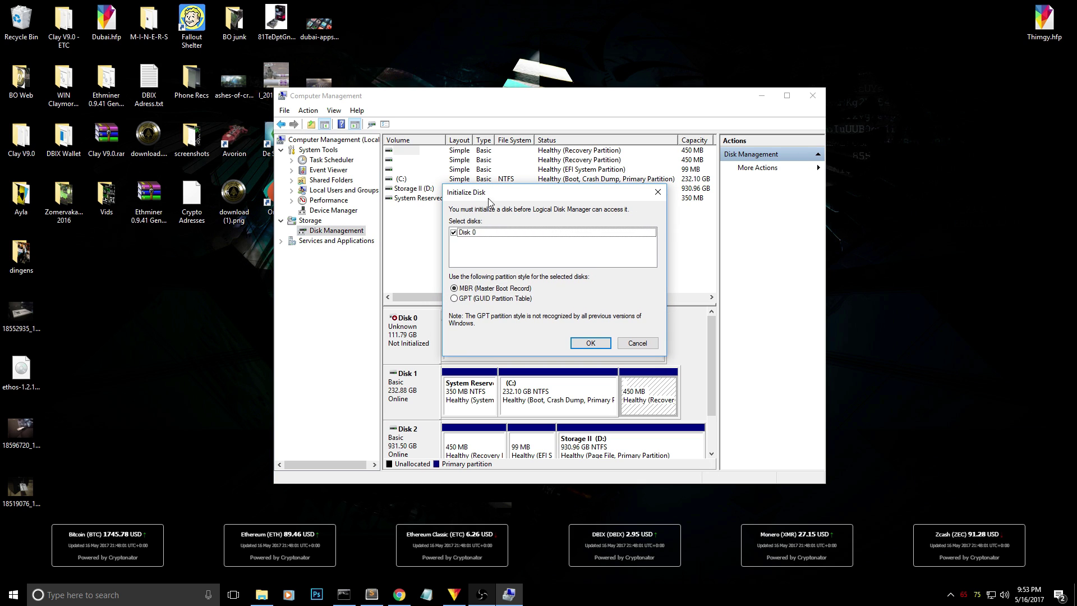
click(591, 343)
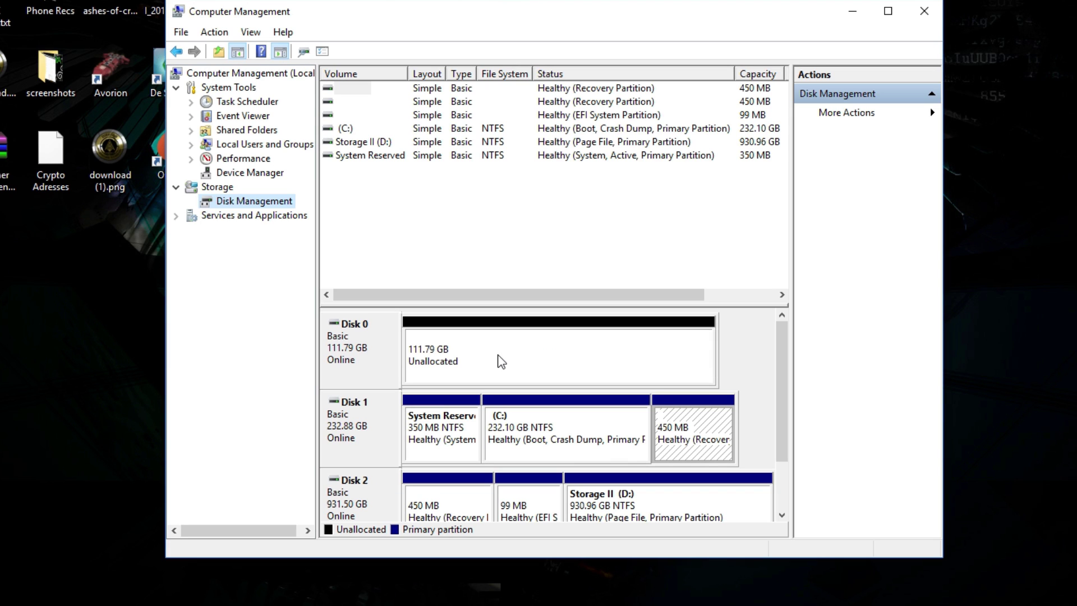
Create New Volume (E:) on Disk 0 using the full 114471 MB, default letter and NTFS quick format.
click(493, 360)
right_click(493, 360)
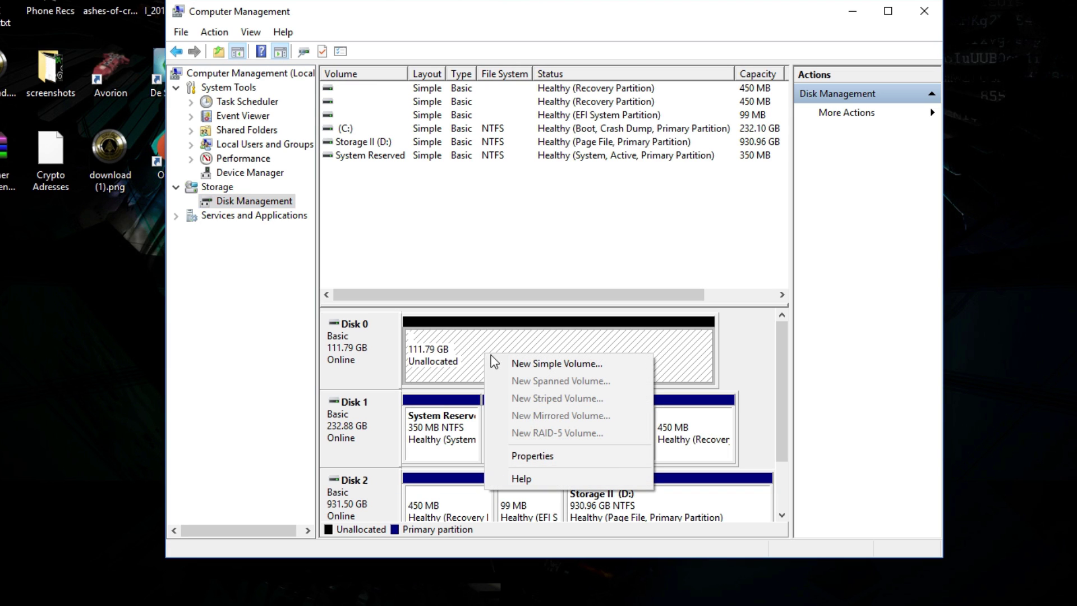
click(618, 365)
click(622, 372)
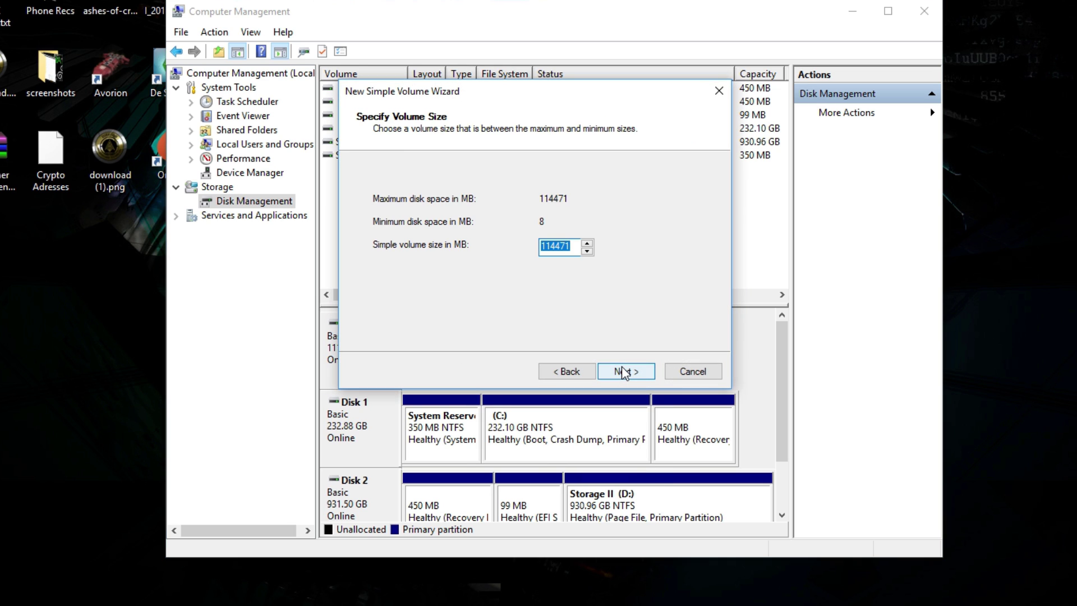
click(624, 373)
click(624, 373)
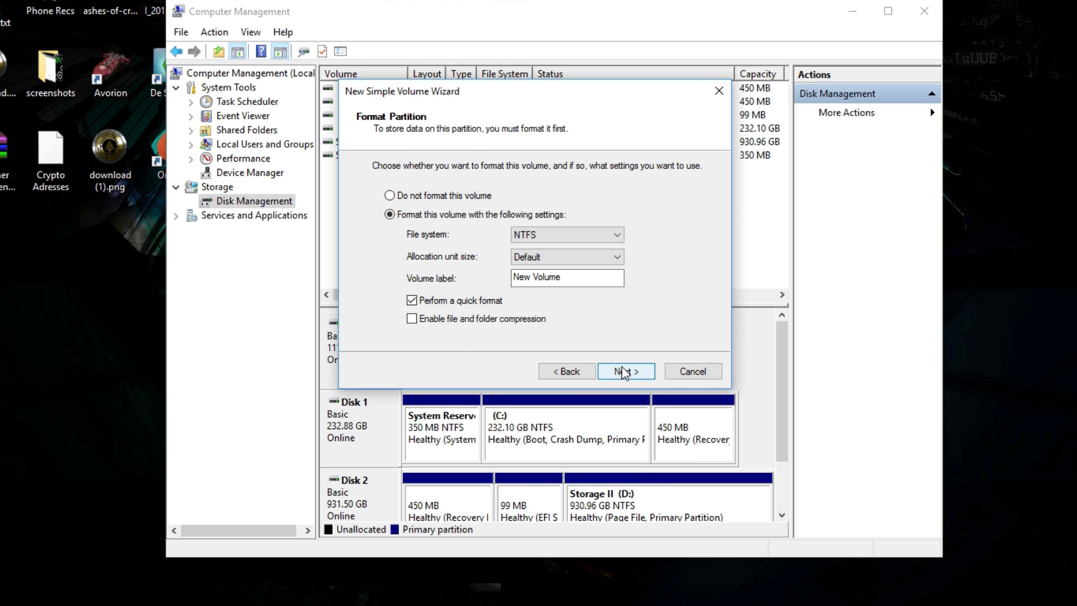
click(623, 371)
click(622, 370)
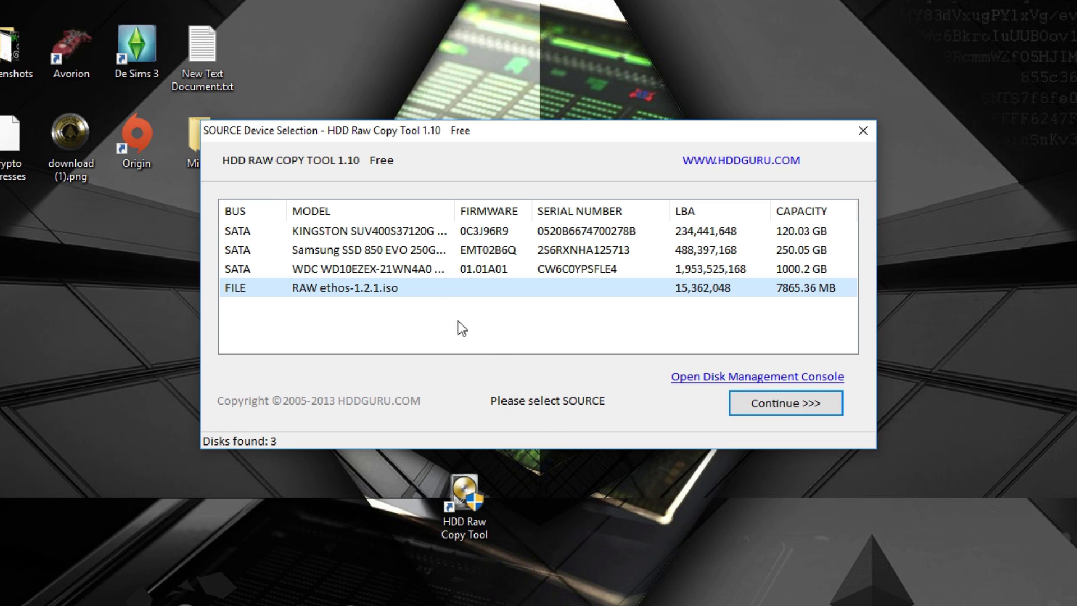
Start copying the ethos-1.2.1.iso file onto the 120.03 GB Kingston SSD, confirming the overwrite warning.
click(404, 288)
click(791, 409)
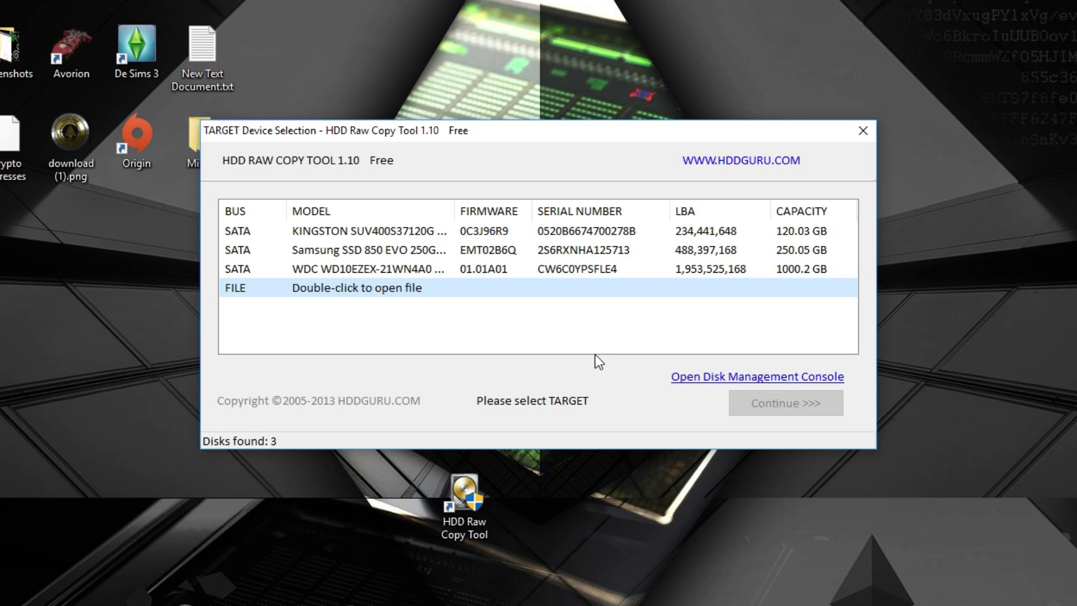
click(352, 232)
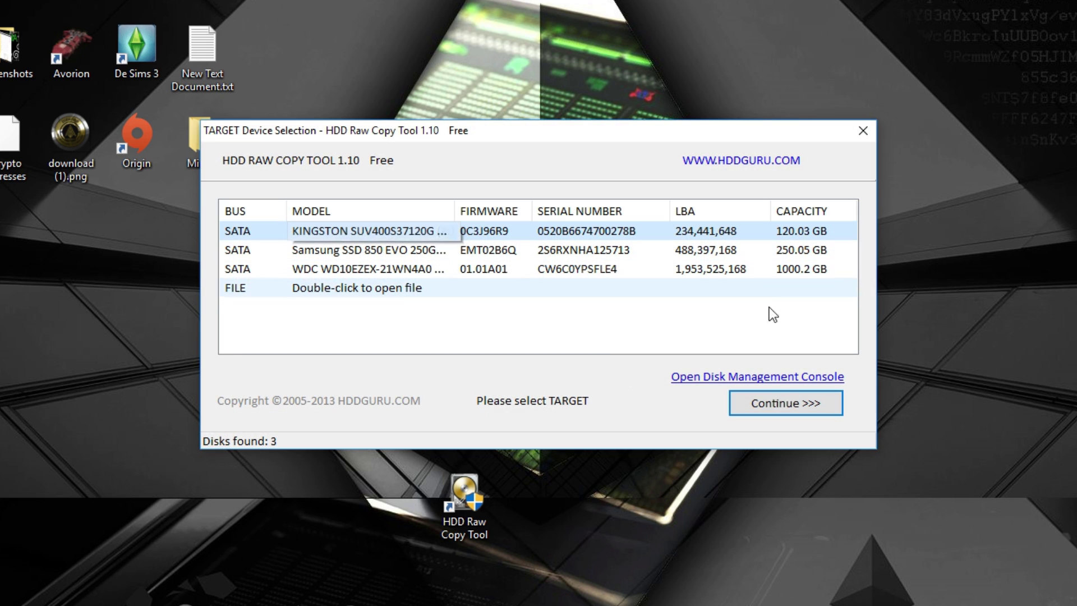
click(773, 409)
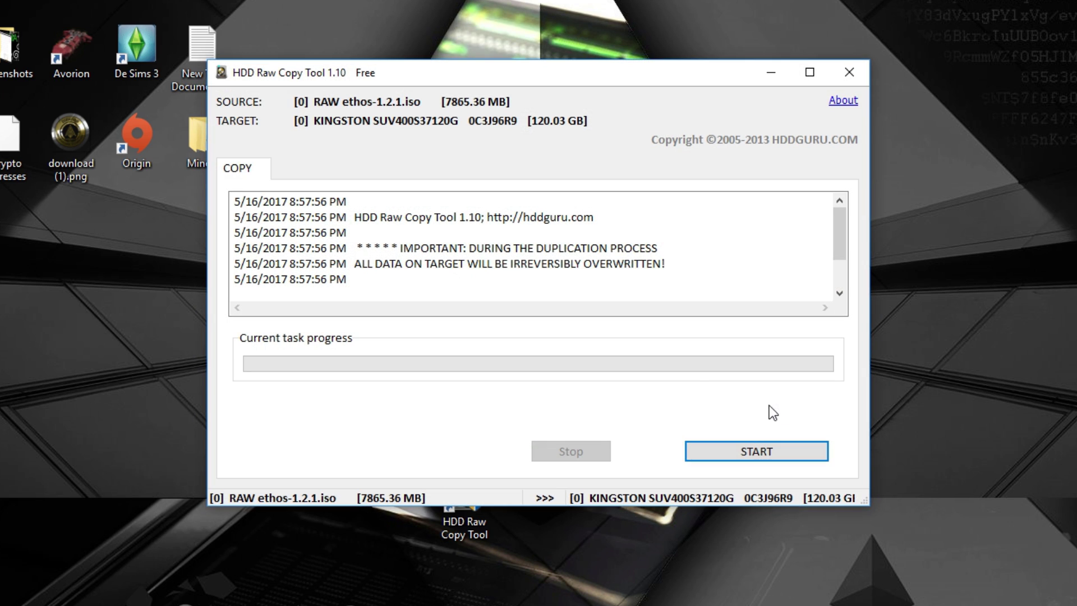
click(761, 454)
click(573, 356)
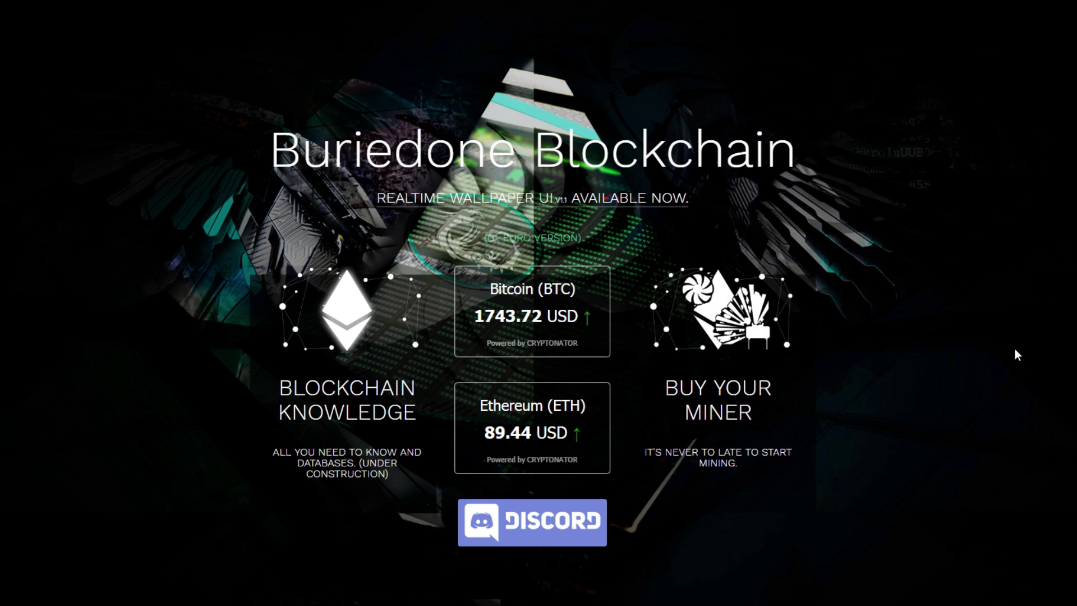
Scroll the Buriedone Blockchain page past the social and Amazon links to the Example Builds section.
scroll(1002, 362, down, 1)
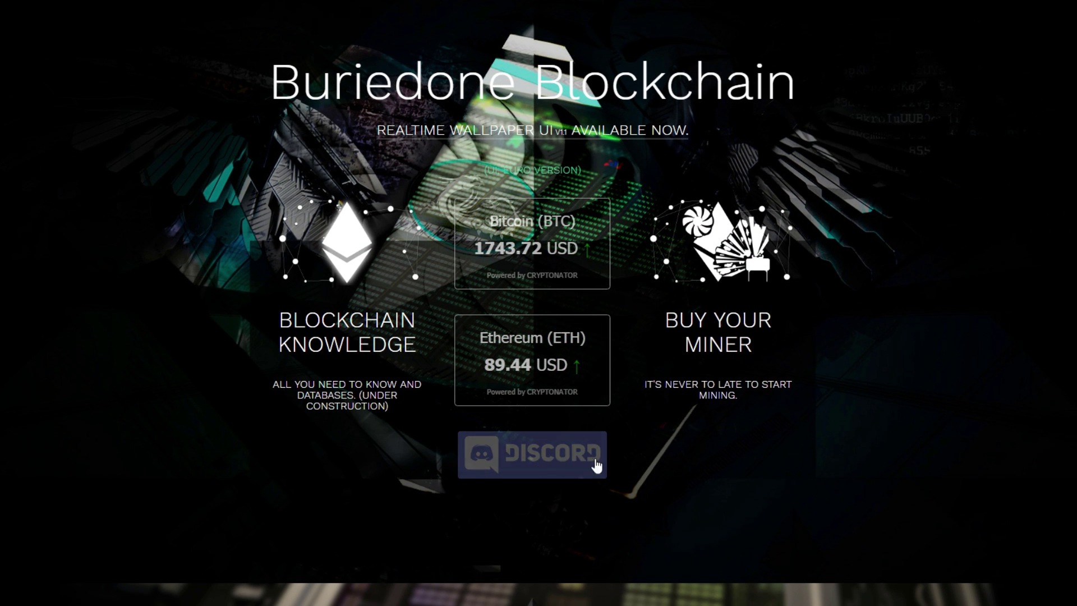
scroll(751, 489, down, 6)
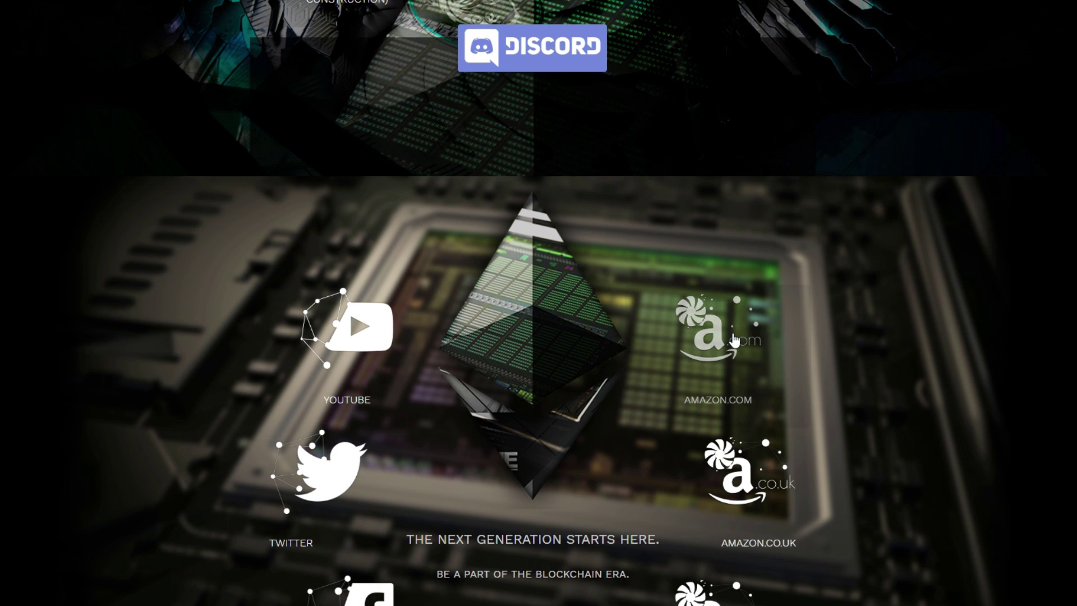
scroll(805, 461, down, 2)
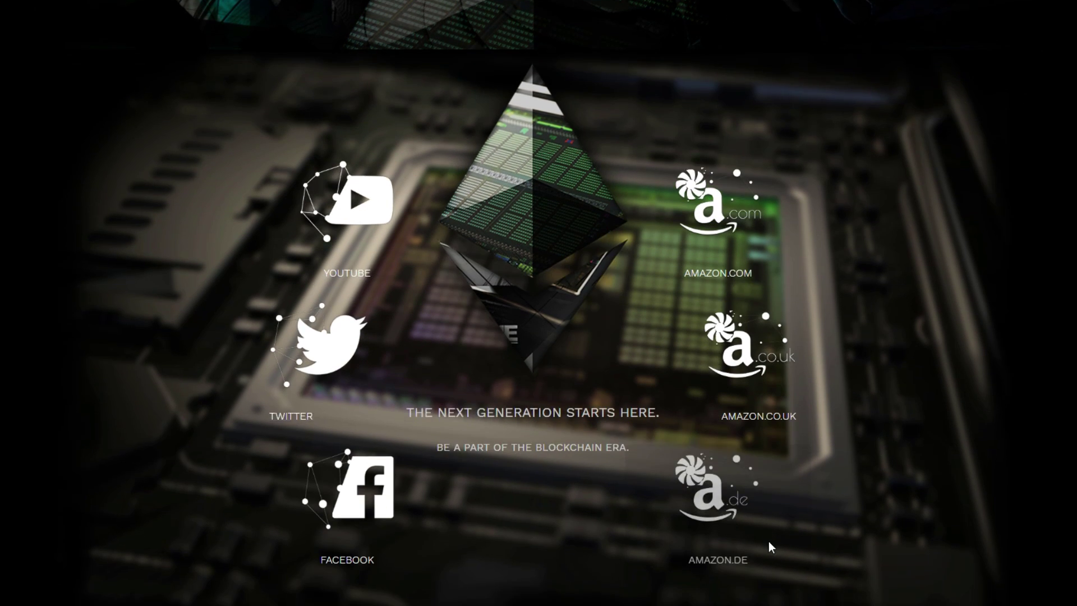
scroll(611, 252, down, 3)
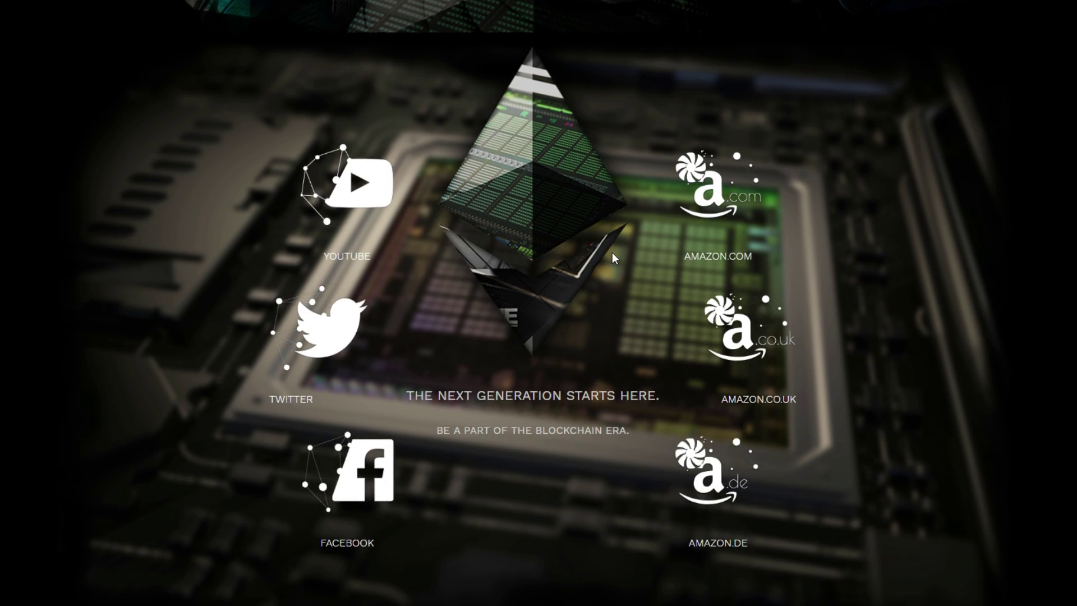
scroll(944, 283, down, 4)
scroll(943, 283, up, 15)
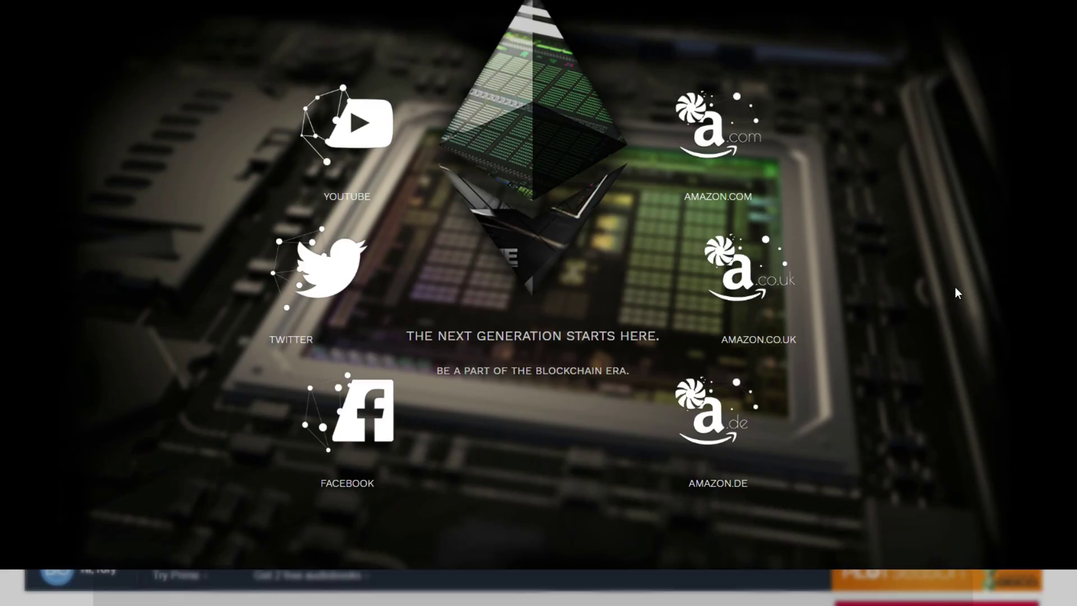